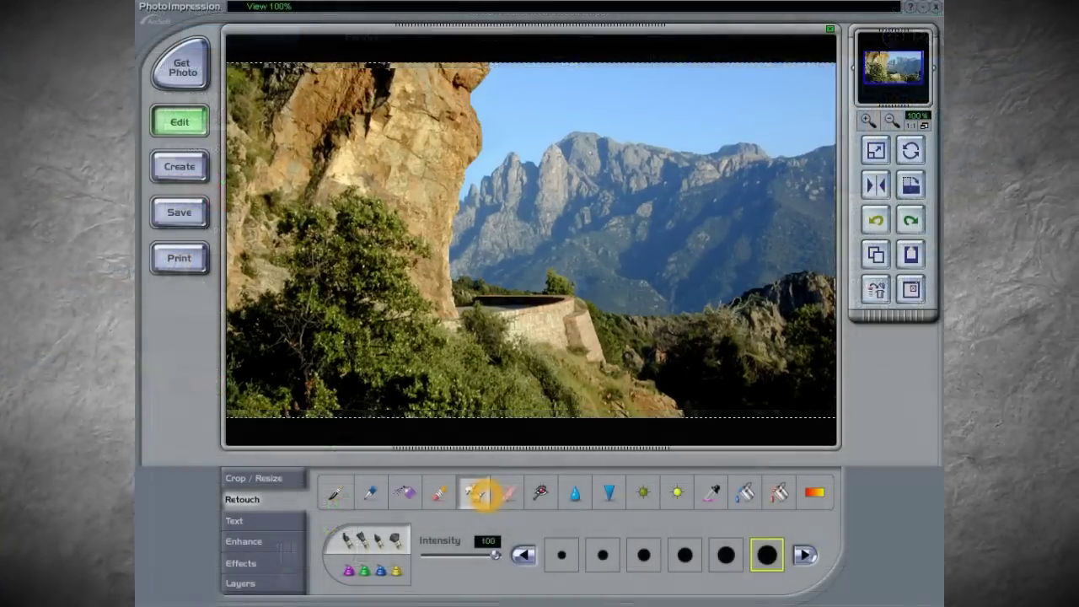
- Switch to the Clone retouch tool for the Corsica mountain photo
left_click(476, 495)
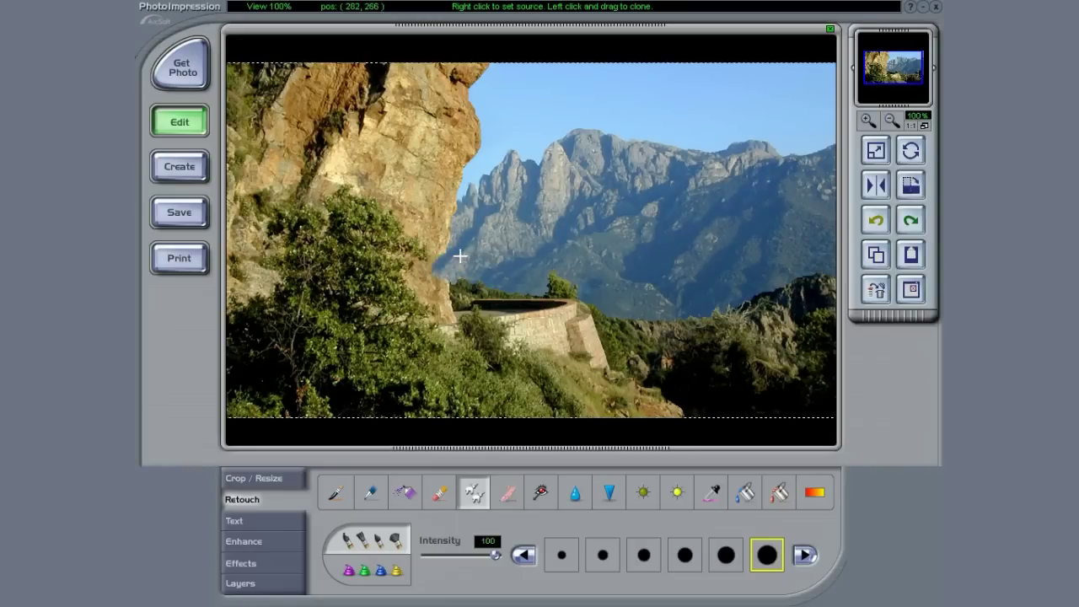
- Clone blue sky over the stone wall's top, then set the dark trees as clone source
mouse_move(528, 287)
left_mouse_down()
mouse_move(525, 320)
mouse_move(535, 285)
left_mouse_up()
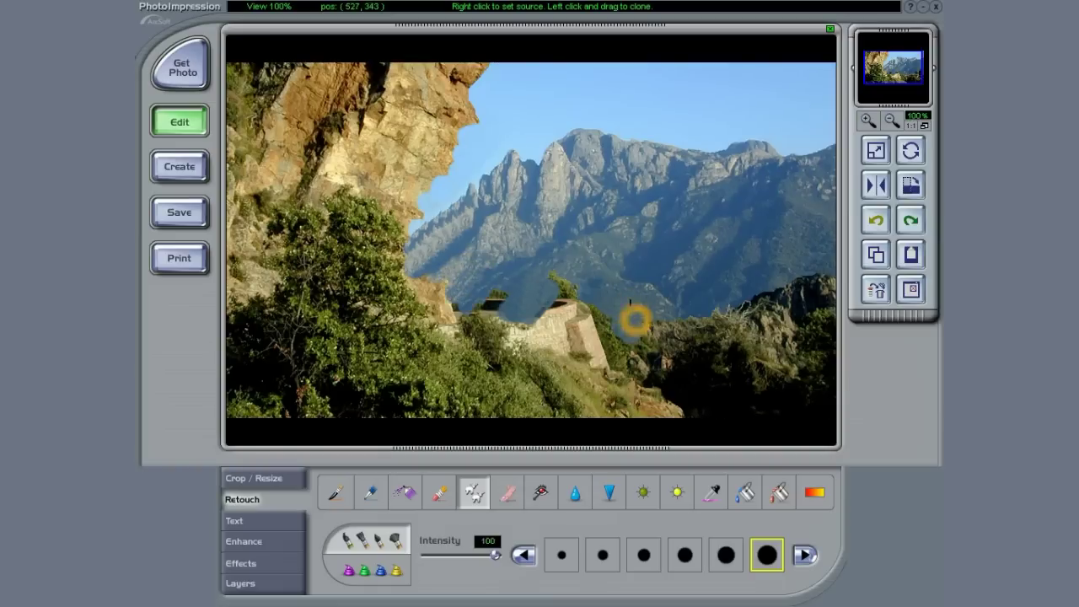
right_click(693, 315)
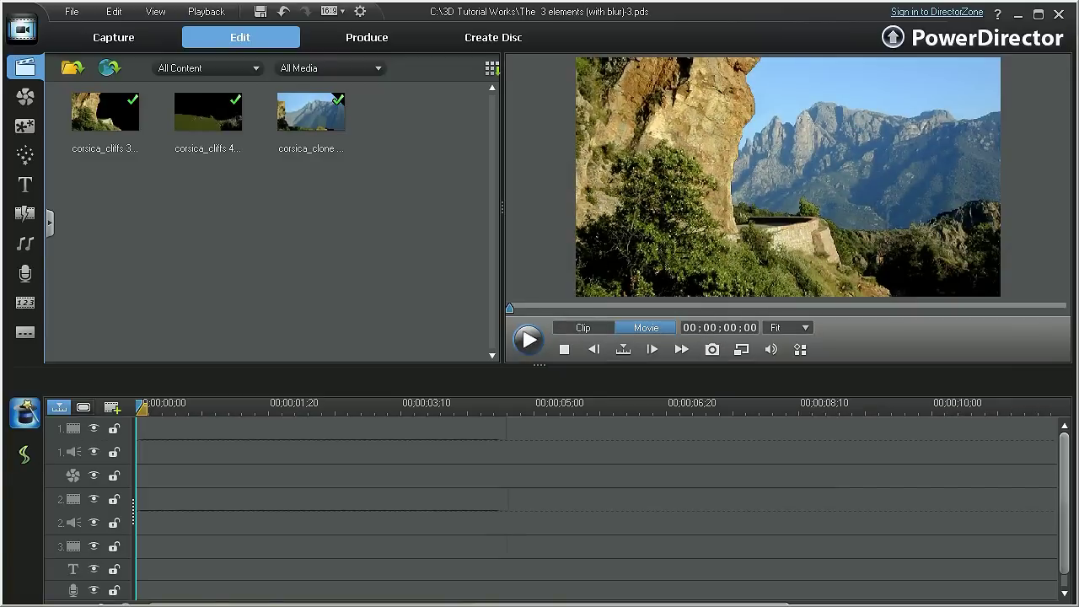
- Stack corsica_clone 3.BMP, corsica_cliffs 4.png and corsica_cliffs 3.png on video tracks 1–3
left_click_drag(311, 112, 185, 430)
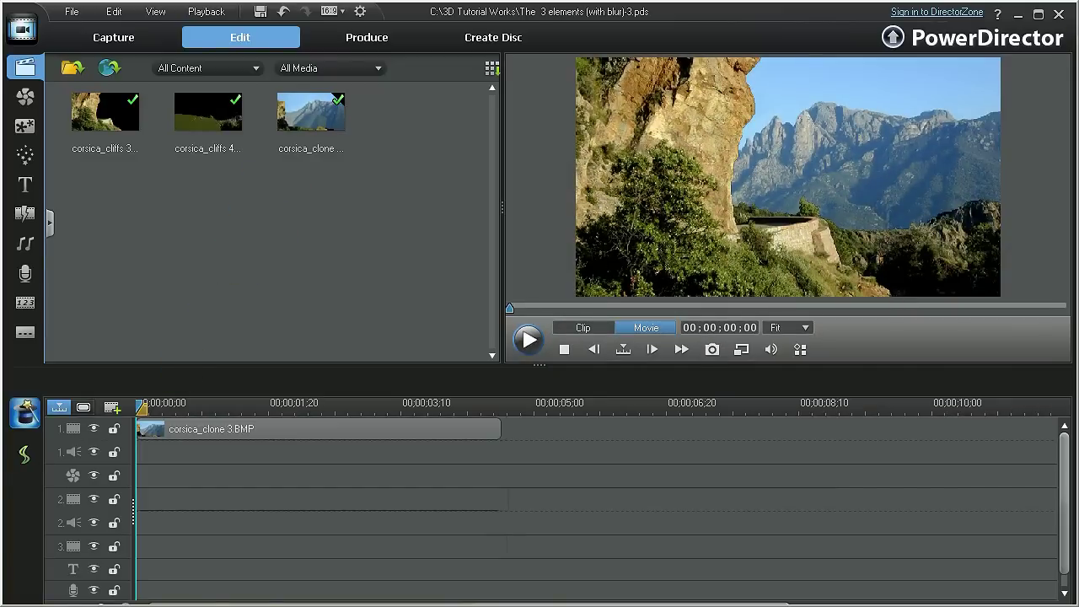
left_click_drag(195, 101, 186, 500)
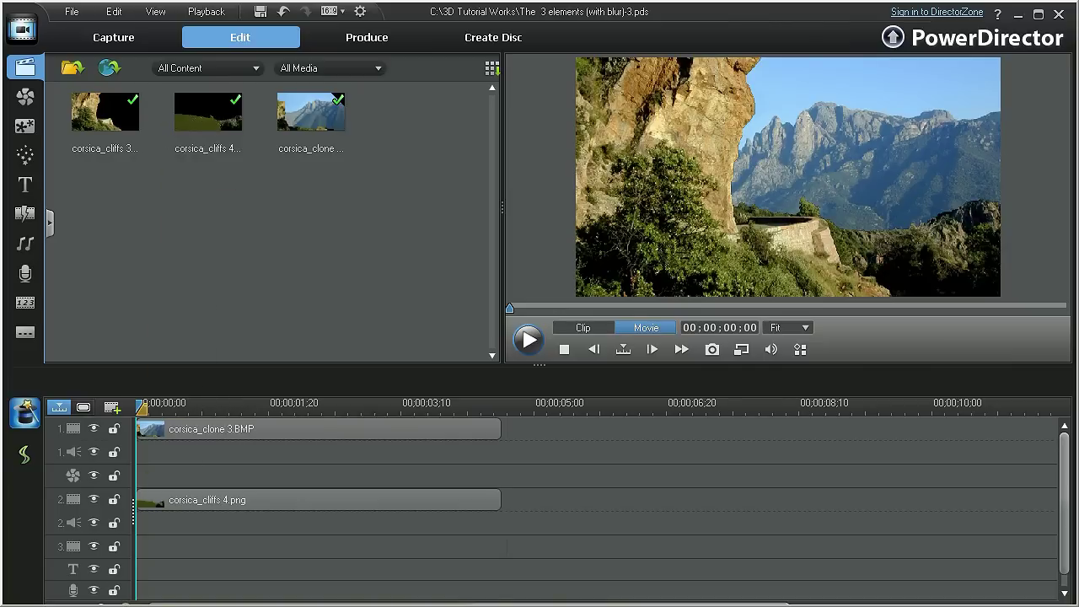
left_click_drag(104, 112, 160, 525)
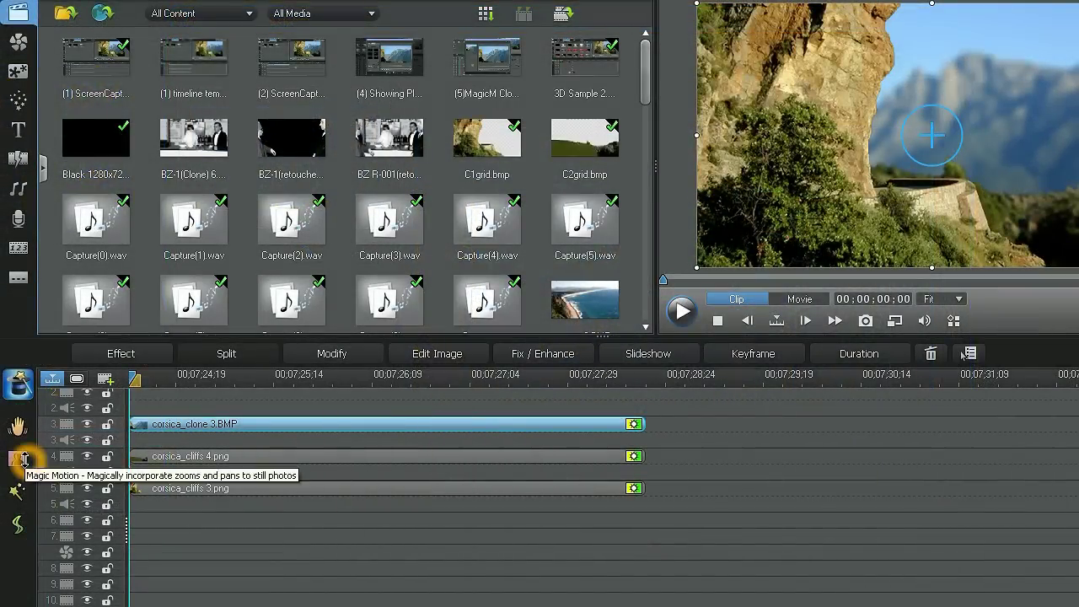
- Apply a User Defined Magic Motion, shrinking the start frame and moving it left and down
left_click(17, 457)
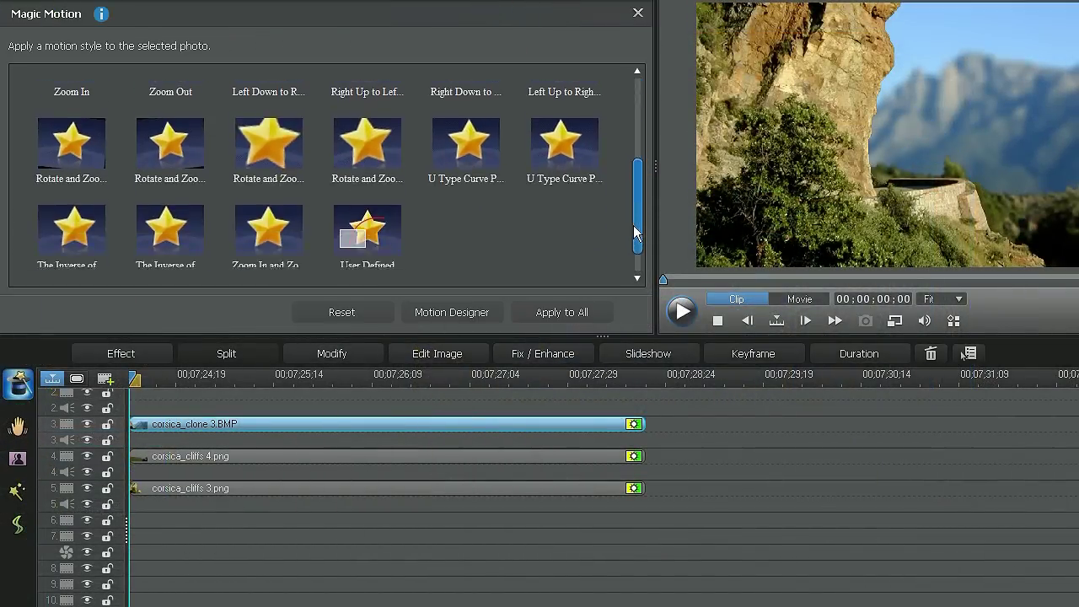
left_click_drag(637, 160, 637, 257)
left_click(379, 202)
double_click(379, 203)
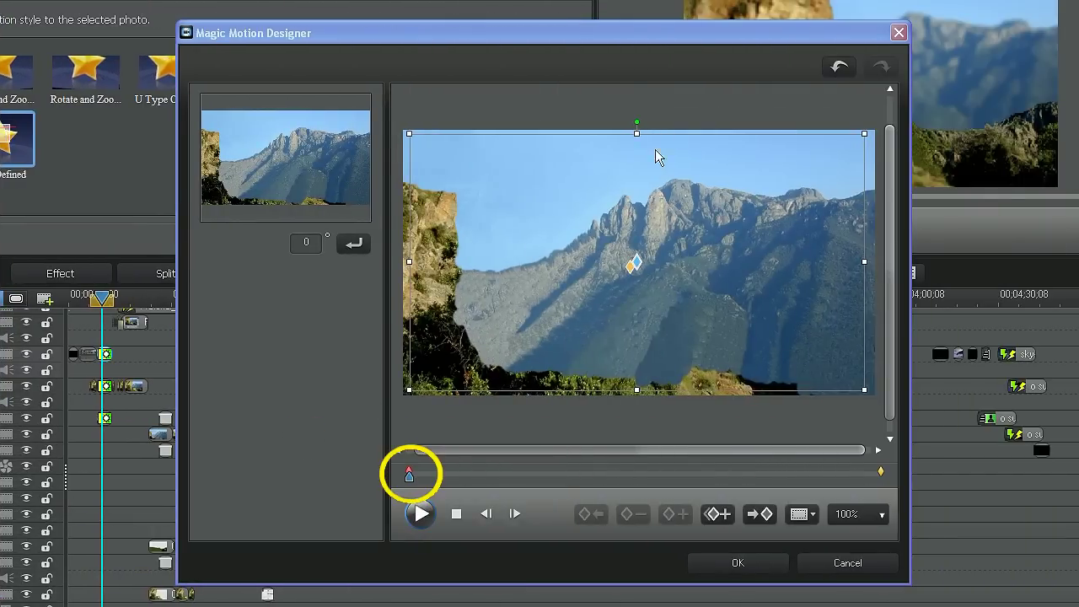
left_click_drag(637, 133, 636, 159)
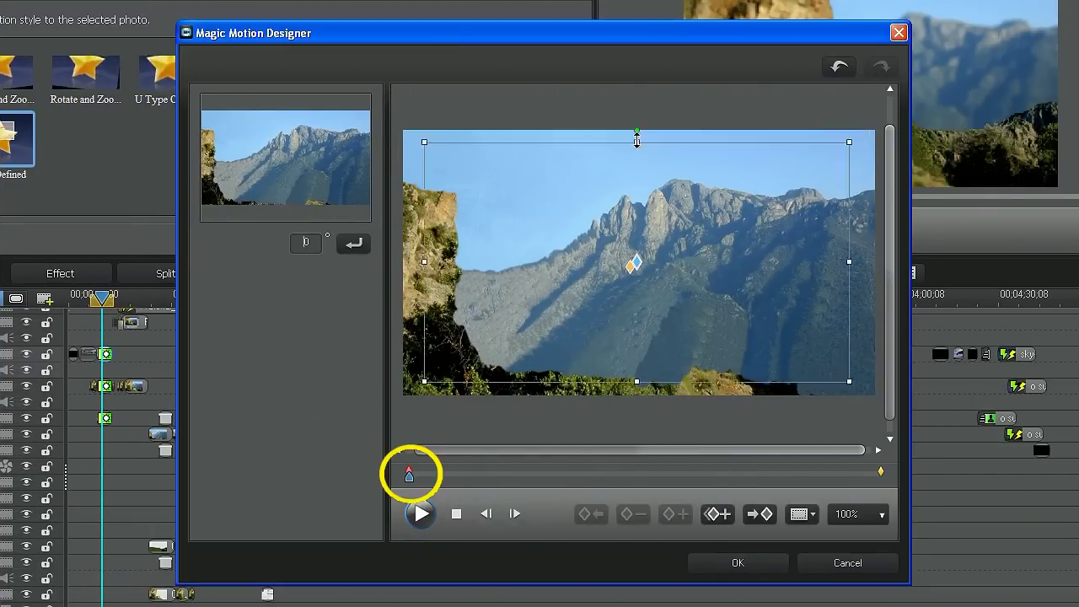
left_click_drag(636, 269, 626, 290)
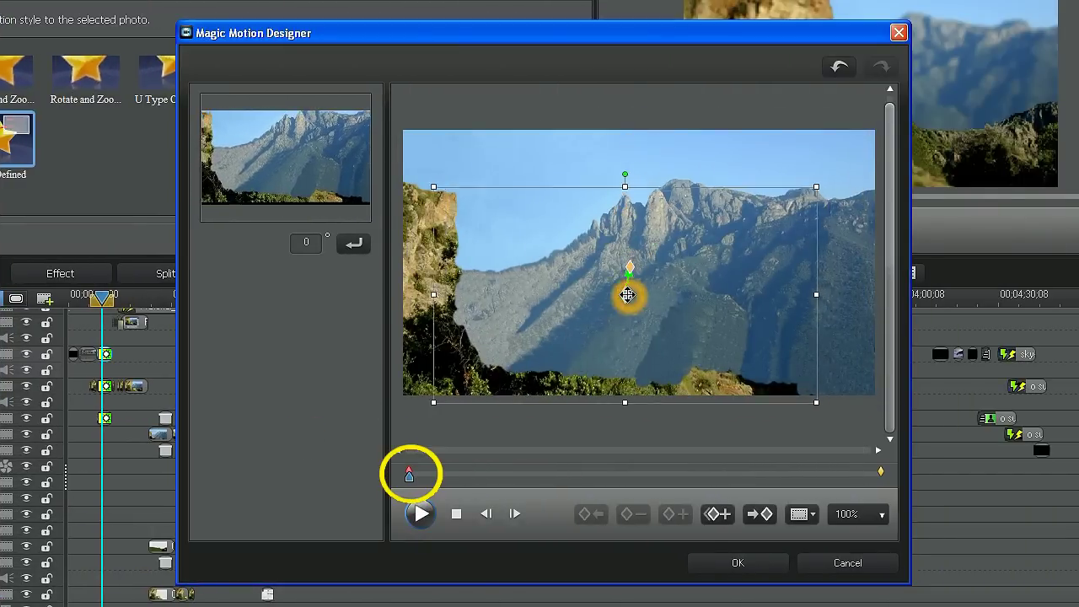
- Shrink the ending keyframe frame, shift it up and right, and preview the motion
left_click(749, 513)
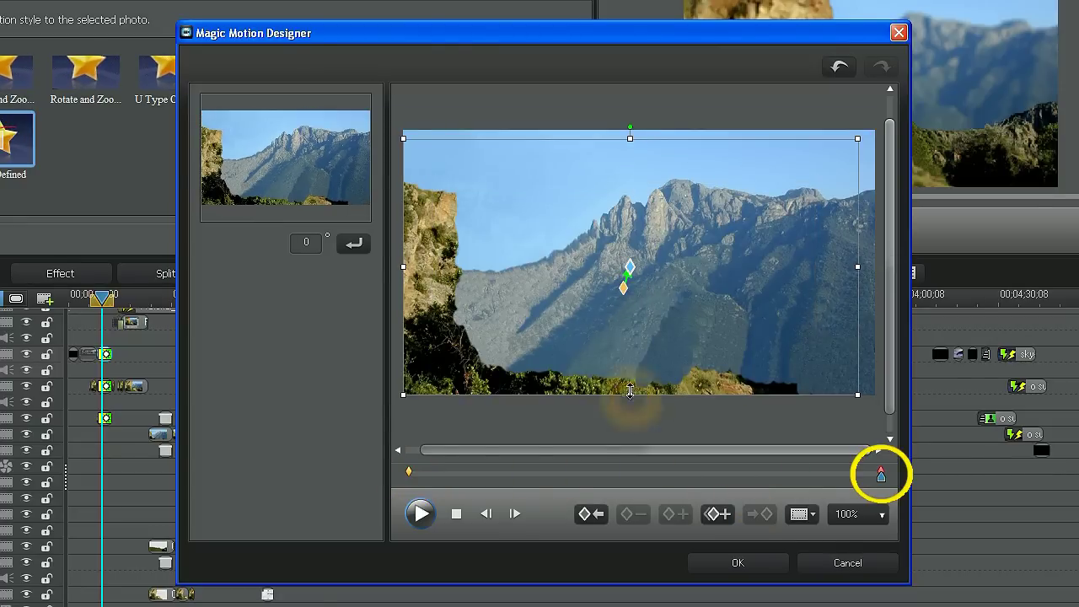
left_click_drag(630, 395, 630, 384)
left_click_drag(634, 268, 656, 244)
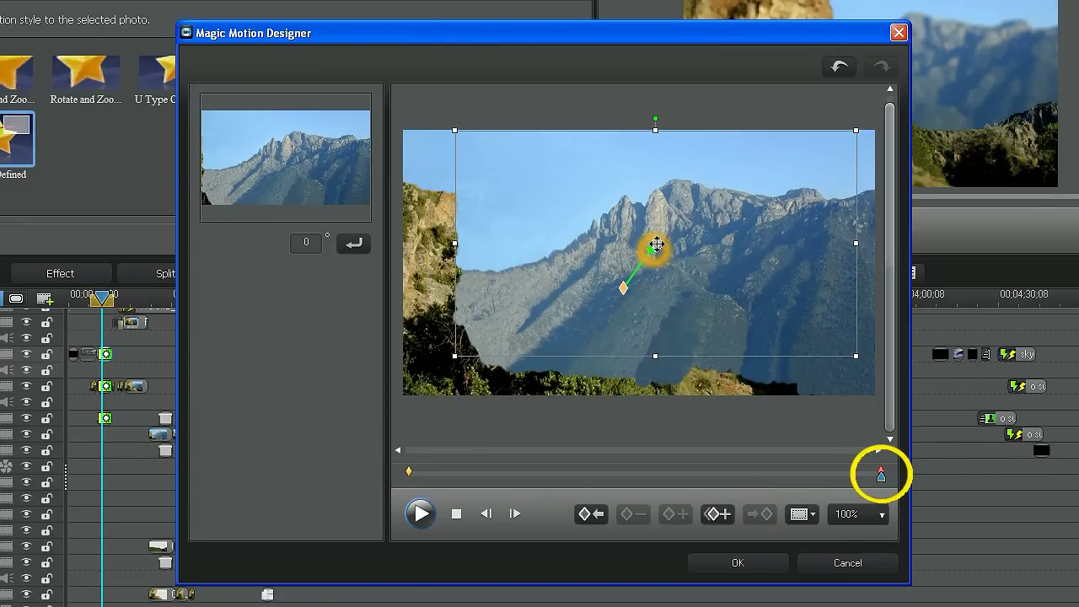
left_click(423, 514)
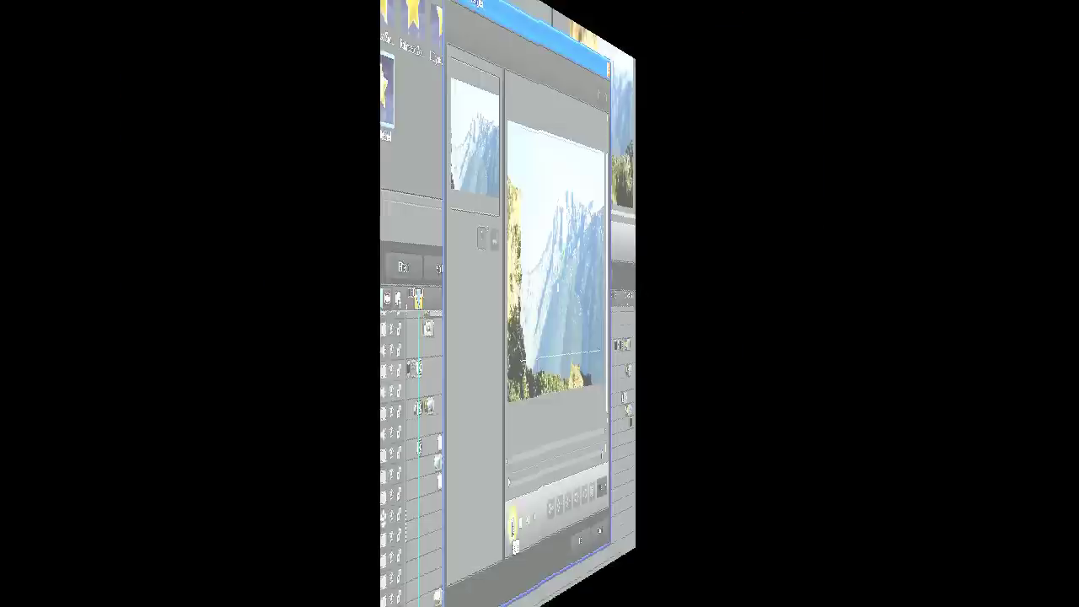
- Enlarge the hillside clip's starting motion frame upward and preview the movement
left_click(478, 526)
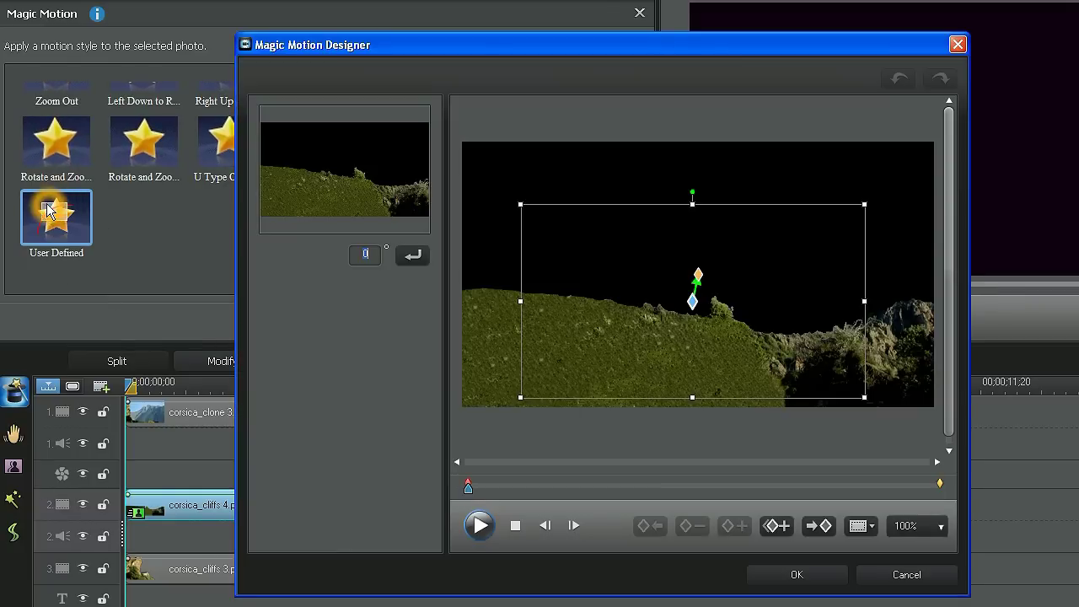
left_click_drag(693, 204, 694, 198)
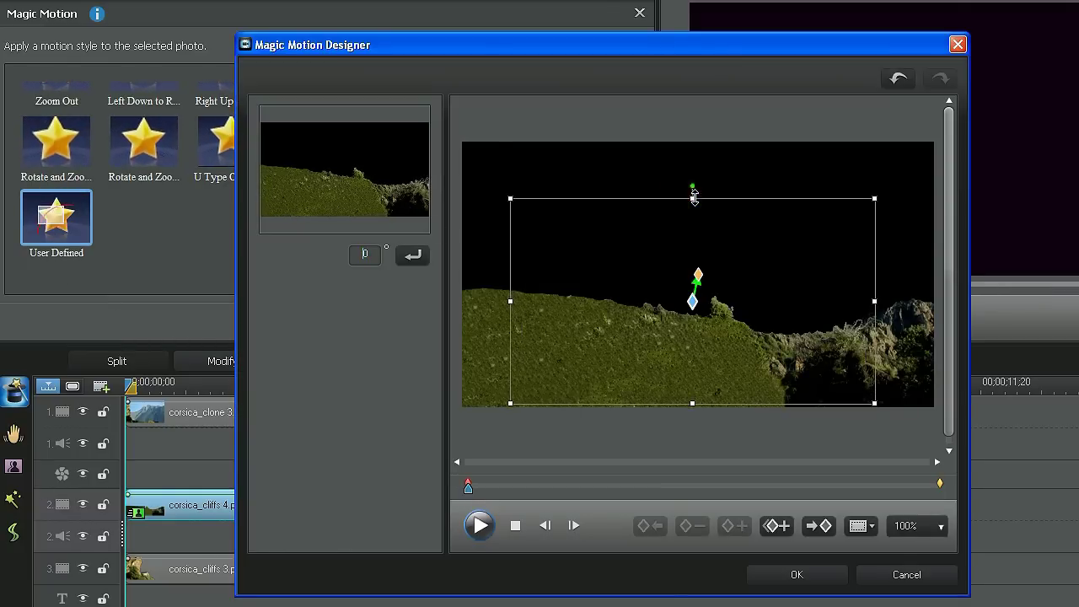
left_click(482, 527)
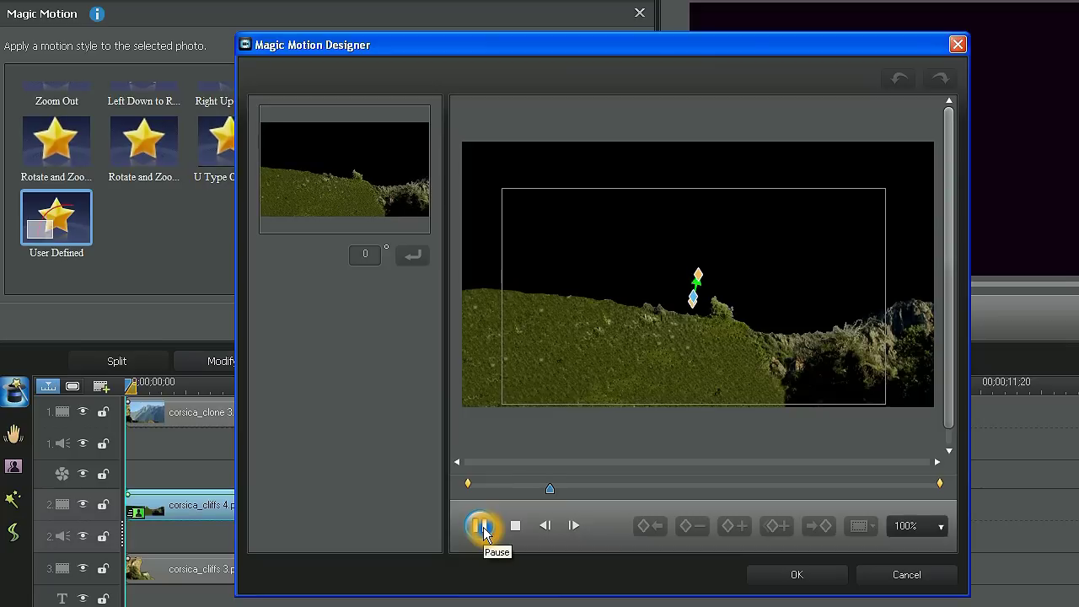
left_click(480, 526)
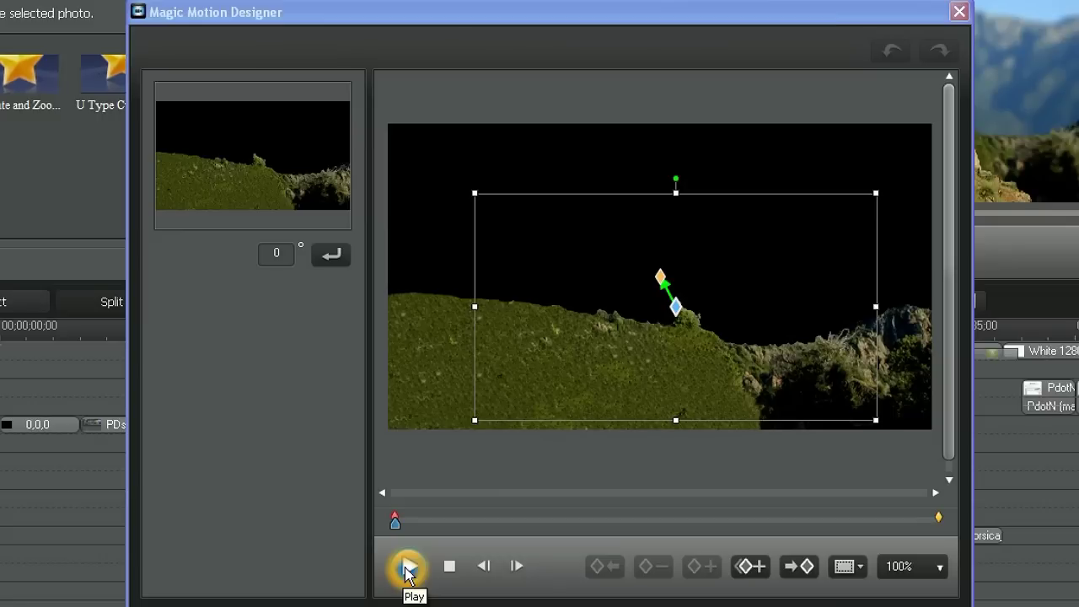
left_click(408, 569)
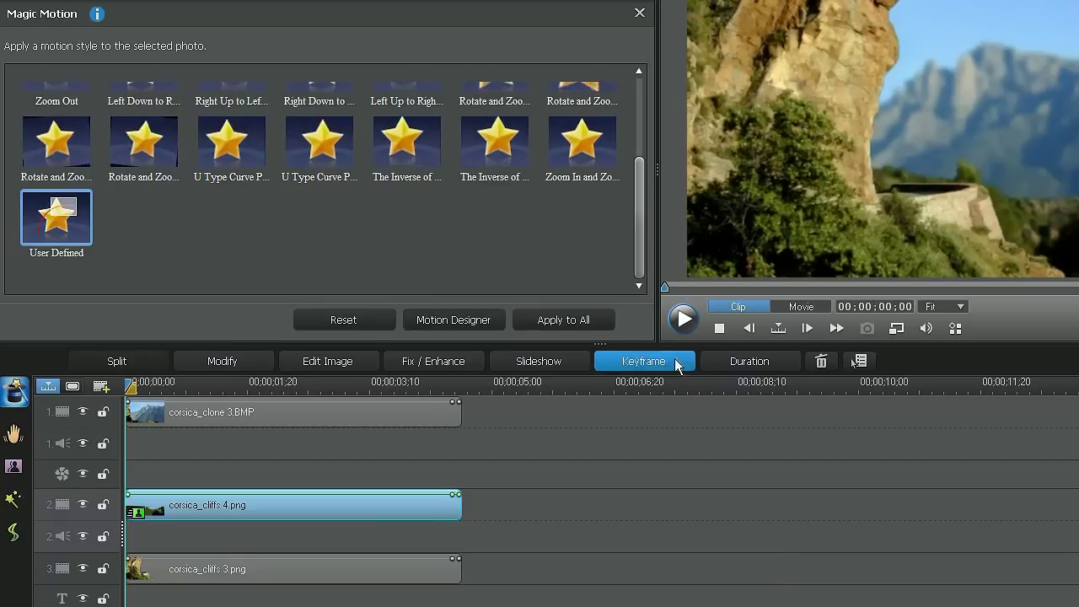
left_click(683, 318)
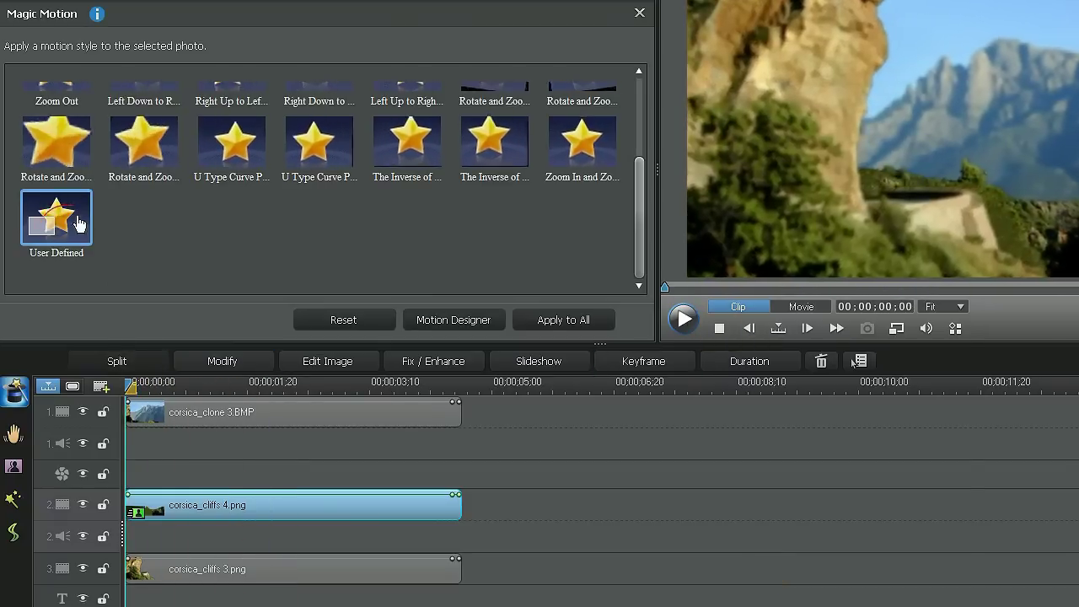
- Confirm the User Defined motion on corsica_cliffs 4.png and play the layered result
double_click(80, 224)
left_click(759, 572)
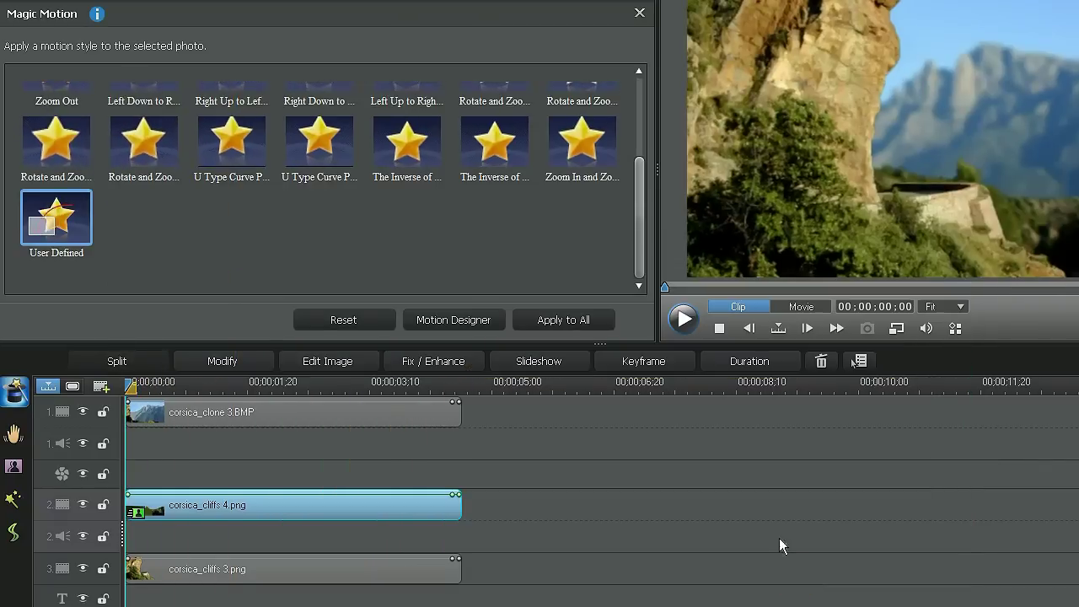
left_click(683, 322)
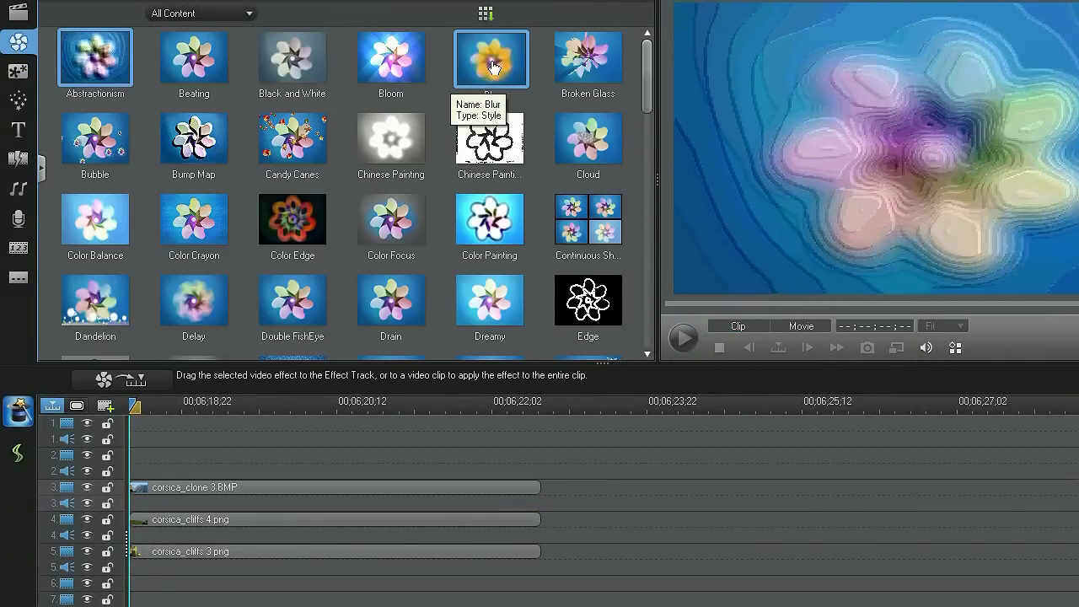
- Add Blur to corsica_clone 3.BMP and set its keyframe Degree to 3
left_click_drag(492, 62, 396, 489)
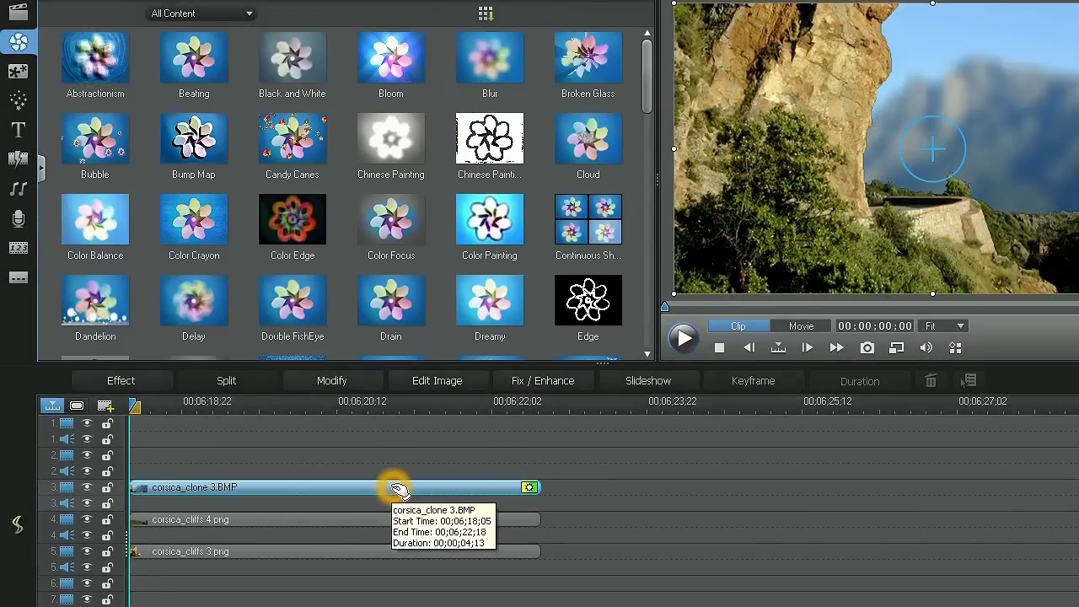
left_click(137, 385)
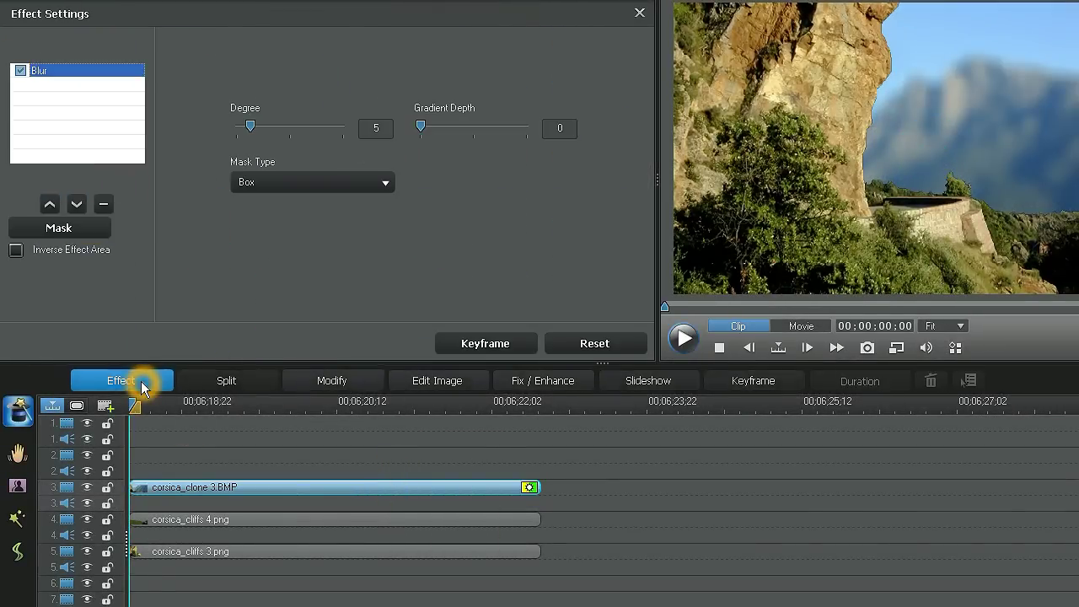
left_click(486, 344)
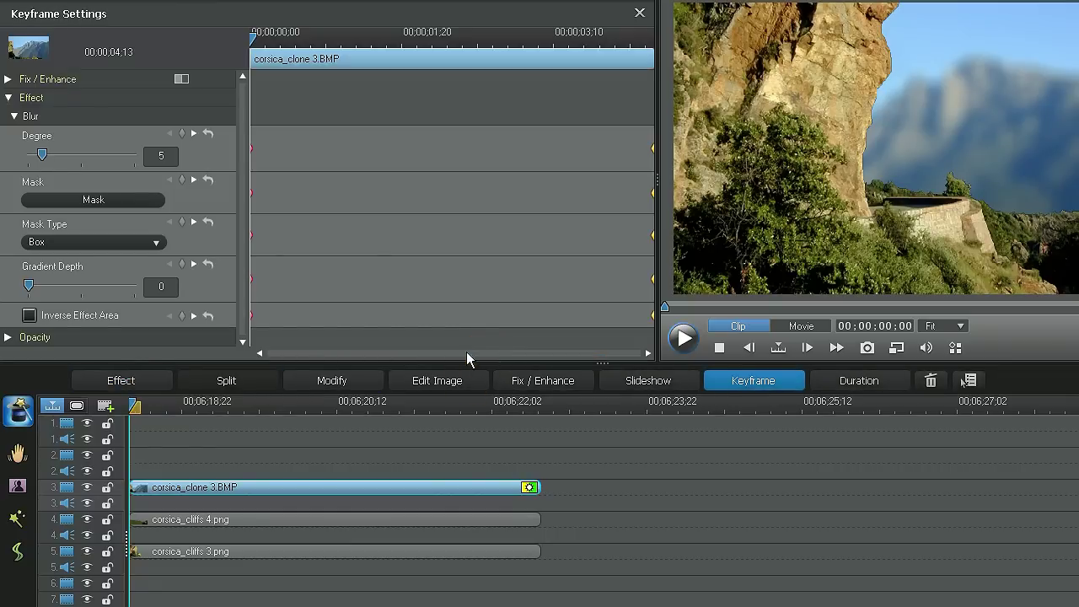
left_click_drag(43, 161, 38, 161)
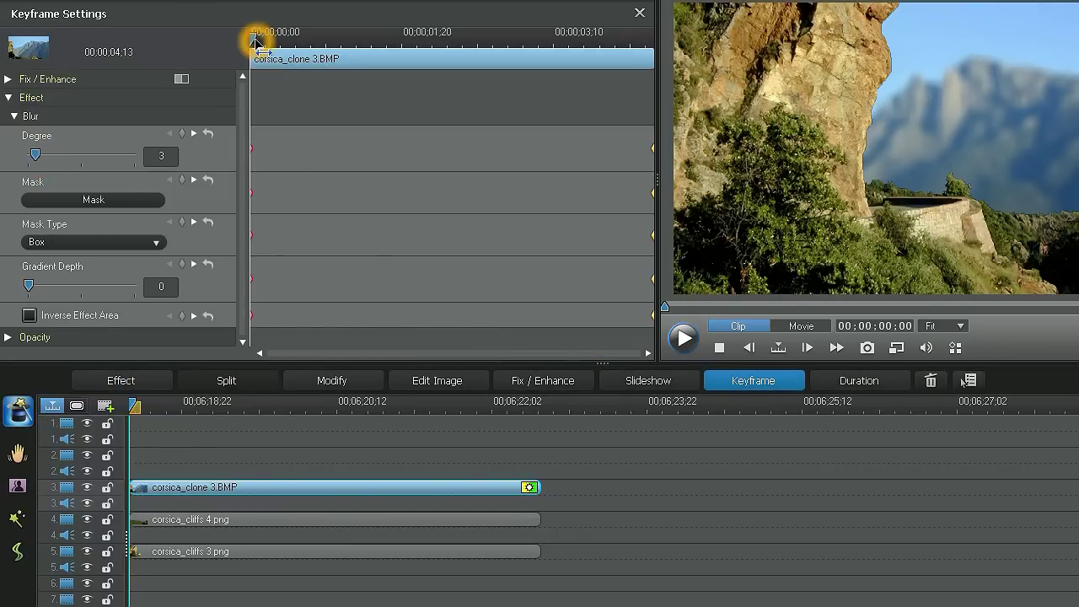